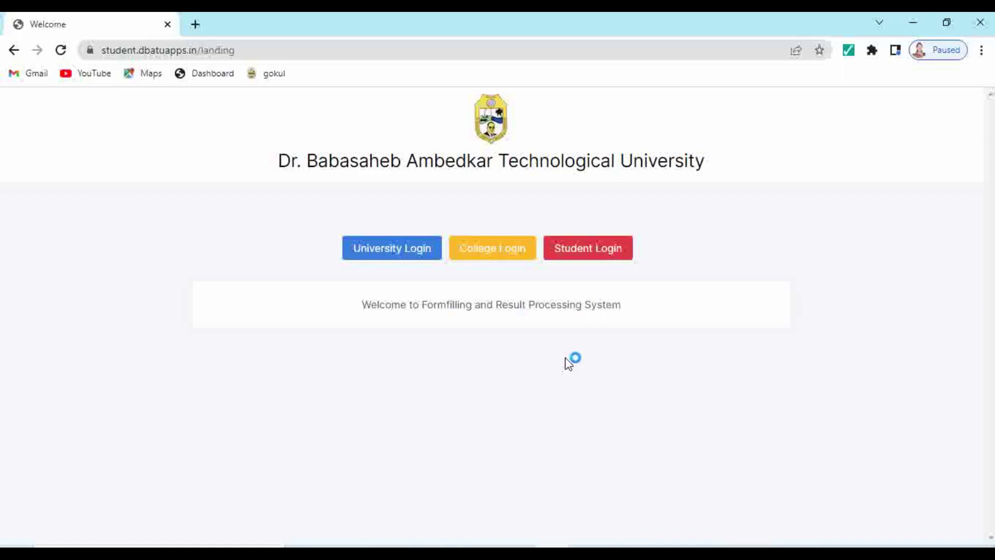
{"action": "left_click", "coordinate": [577, 254]}
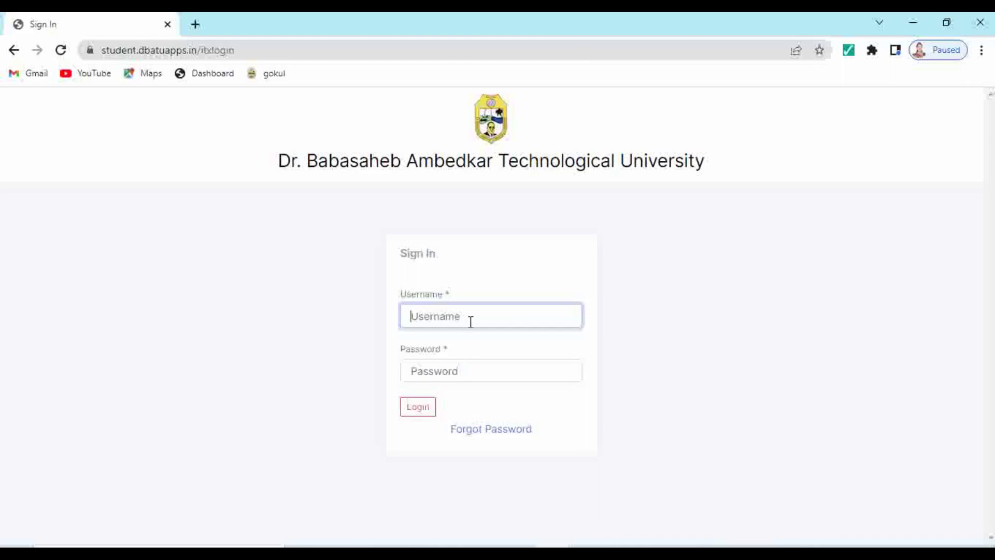
{"action": "left_click", "coordinate": [473, 368]}
{"action": "type", "text": "•"}
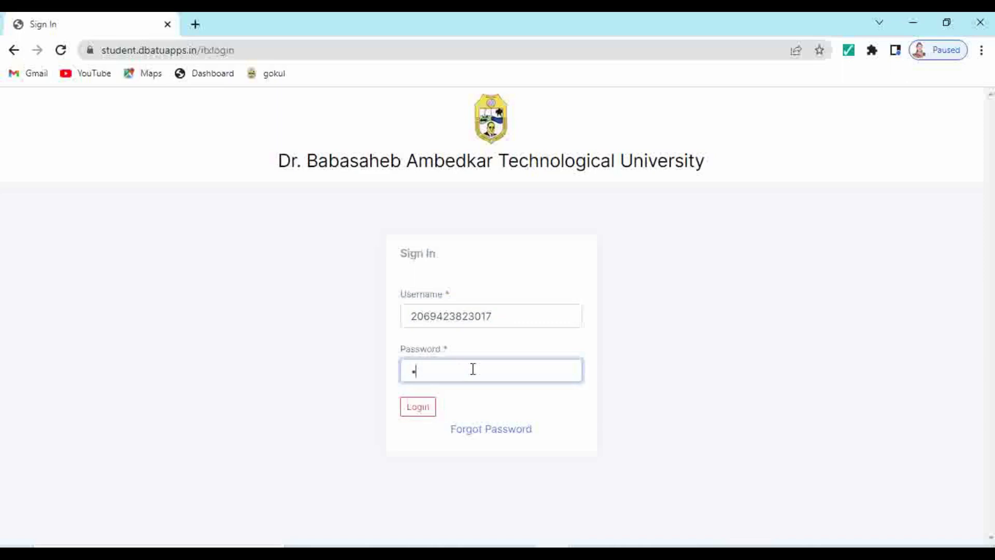
{"action": "type", "text": "••"}
{"action": "type", "text": "•••"}
{"action": "type", "text": "•"}
{"action": "type", "text": "•••"}
{"action": "left_click", "coordinate": [423, 412]}
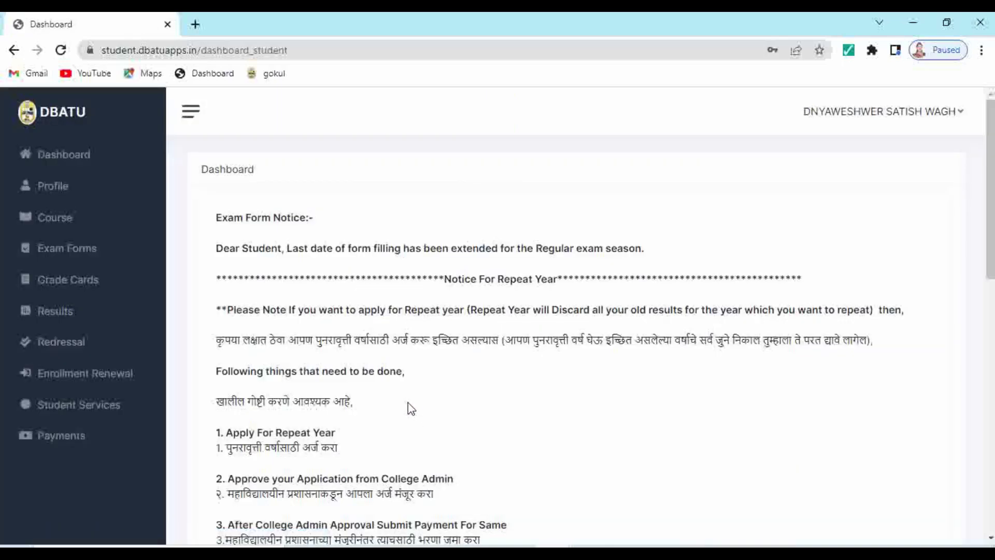
Open the Summer Semester Examinations 2022 exam form and review its Sem 4 subject list
{"action": "left_click", "coordinate": [96, 258]}
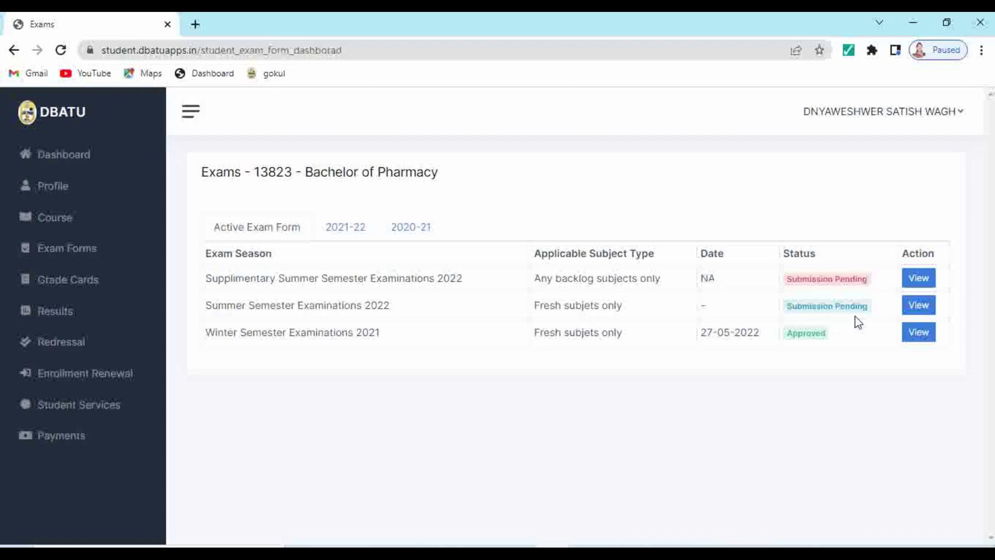
{"action": "left_click", "coordinate": [918, 311]}
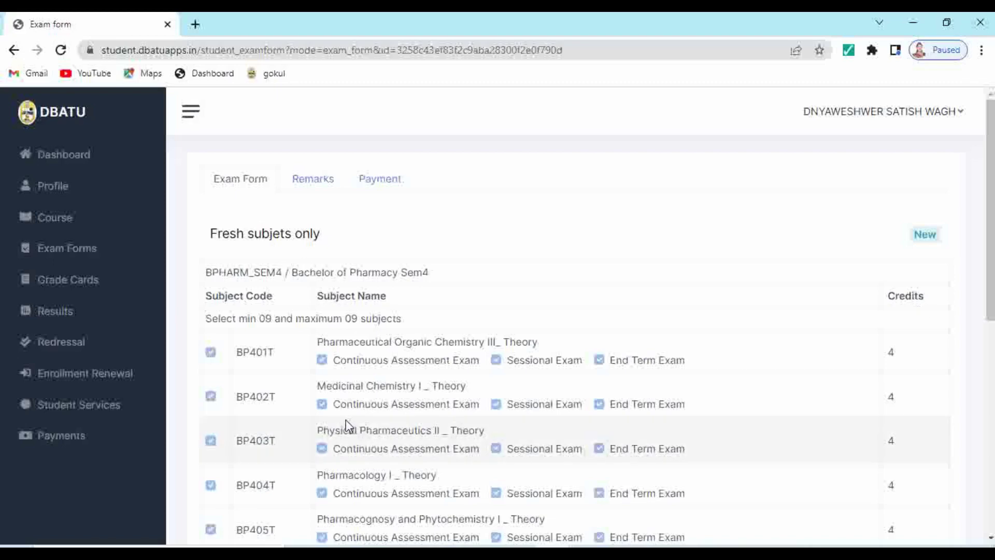
{"action": "scroll", "coordinate": [346, 424], "scroll_direction": "down", "scroll_amount": 3}
{"action": "scroll", "coordinate": [347, 420], "scroll_direction": "down", "scroll_amount": 2}
{"action": "scroll", "coordinate": [342, 420], "scroll_direction": "down", "scroll_amount": 1}
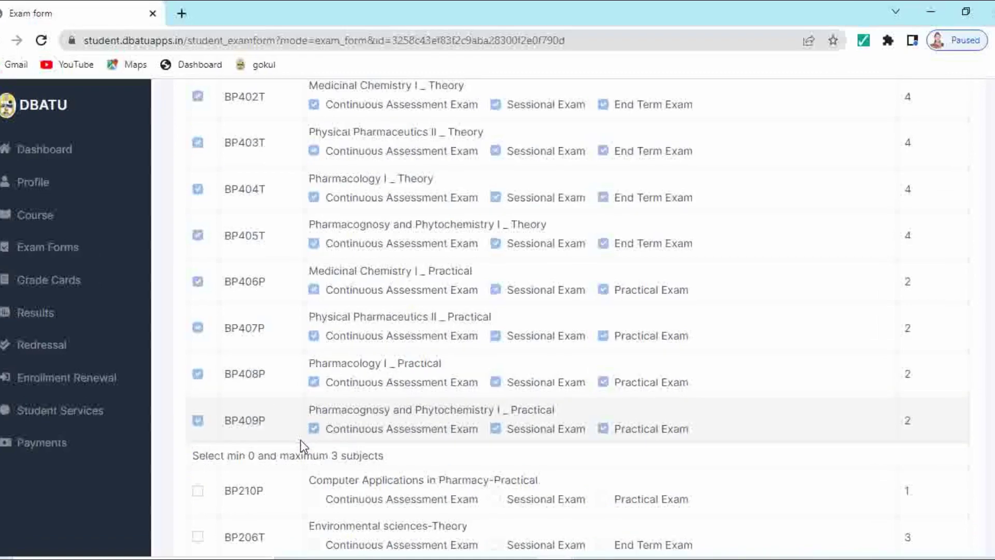
{"action": "scroll", "coordinate": [303, 445], "scroll_direction": "down", "scroll_amount": 1}
{"action": "scroll", "coordinate": [303, 444], "scroll_direction": "down", "scroll_amount": 1}
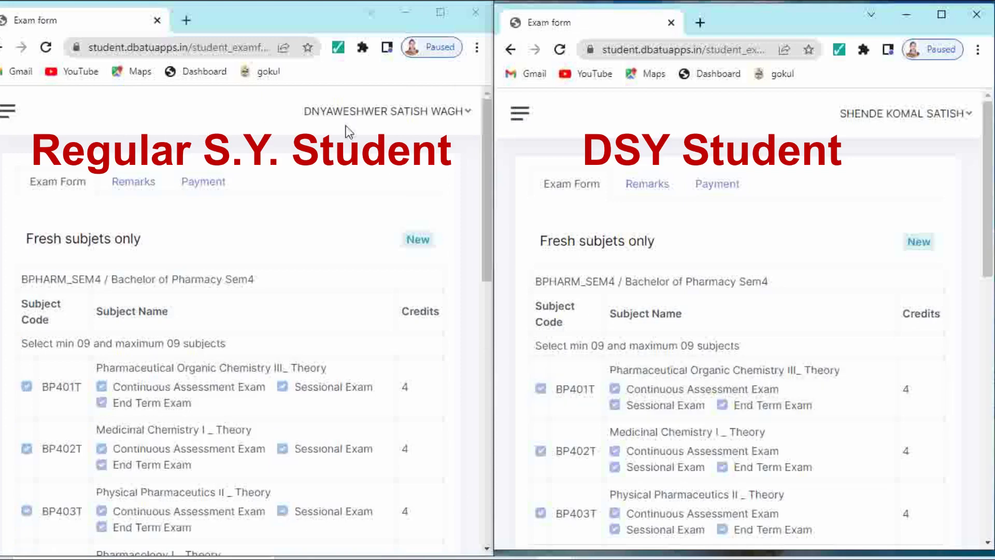
Tick the optional backlog subjects BP210P, BP206T and BP205T on the DSY form, and resize its window
{"action": "scroll", "coordinate": [345, 130], "scroll_direction": "down", "scroll_amount": 10}
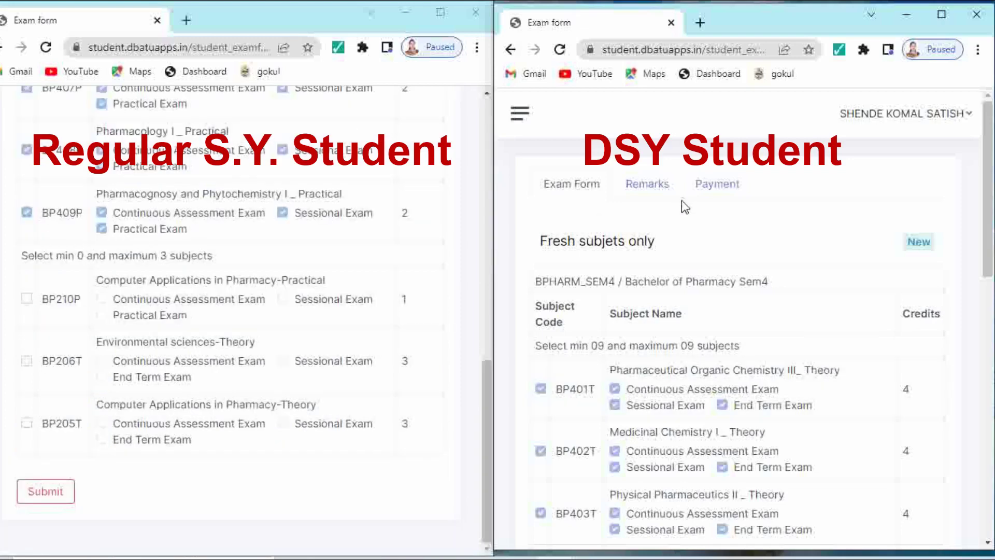
{"action": "scroll", "coordinate": [682, 201], "scroll_direction": "down", "scroll_amount": 2}
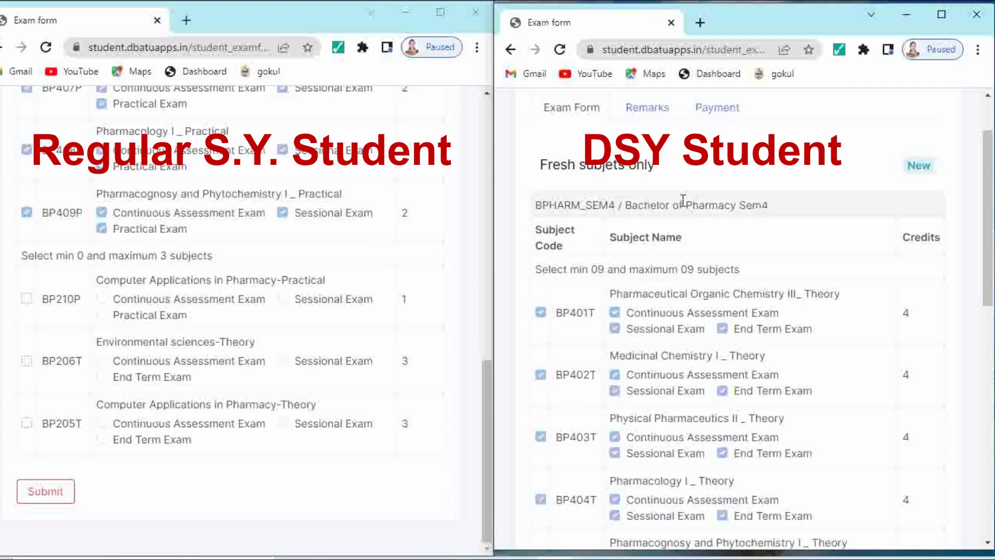
{"action": "scroll", "coordinate": [673, 197], "scroll_direction": "down", "scroll_amount": 2}
{"action": "scroll", "coordinate": [640, 184], "scroll_direction": "down", "scroll_amount": 3}
{"action": "scroll", "coordinate": [635, 181], "scroll_direction": "down", "scroll_amount": 3}
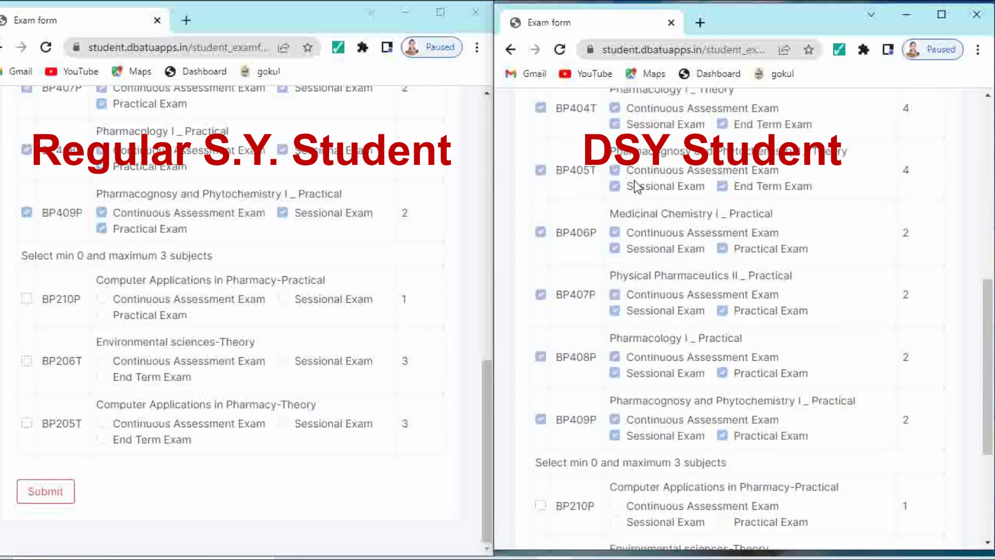
{"action": "scroll", "coordinate": [638, 207], "scroll_direction": "up", "scroll_amount": 10}
{"action": "scroll", "coordinate": [652, 276], "scroll_direction": "down", "scroll_amount": 4}
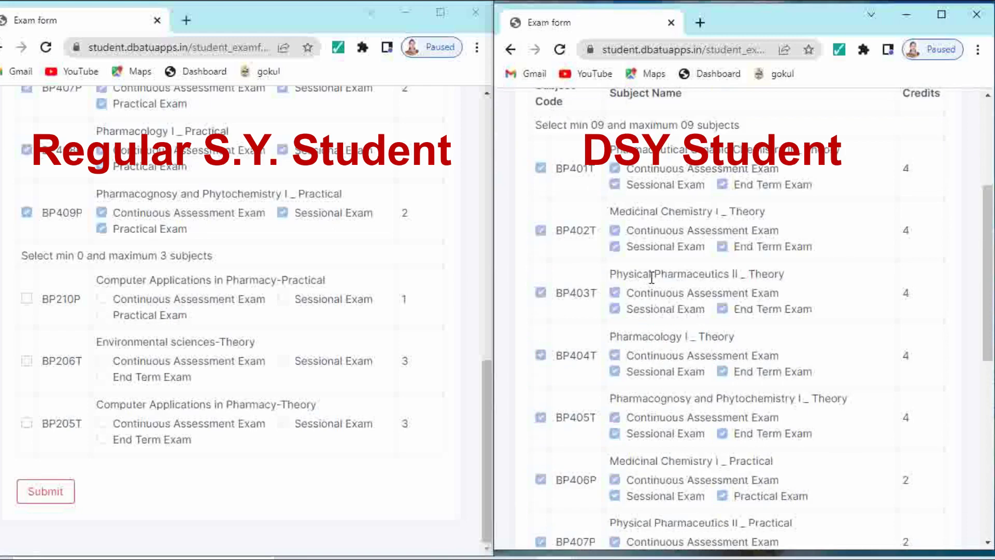
{"action": "scroll", "coordinate": [652, 279], "scroll_direction": "down", "scroll_amount": 4}
{"action": "scroll", "coordinate": [653, 283], "scroll_direction": "down", "scroll_amount": 4}
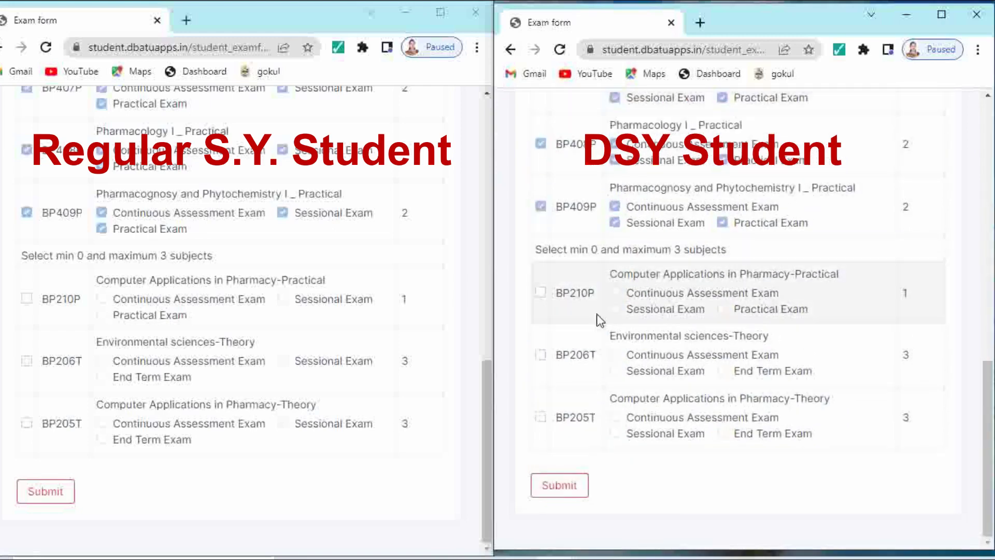
{"action": "left_click", "coordinate": [540, 355]}
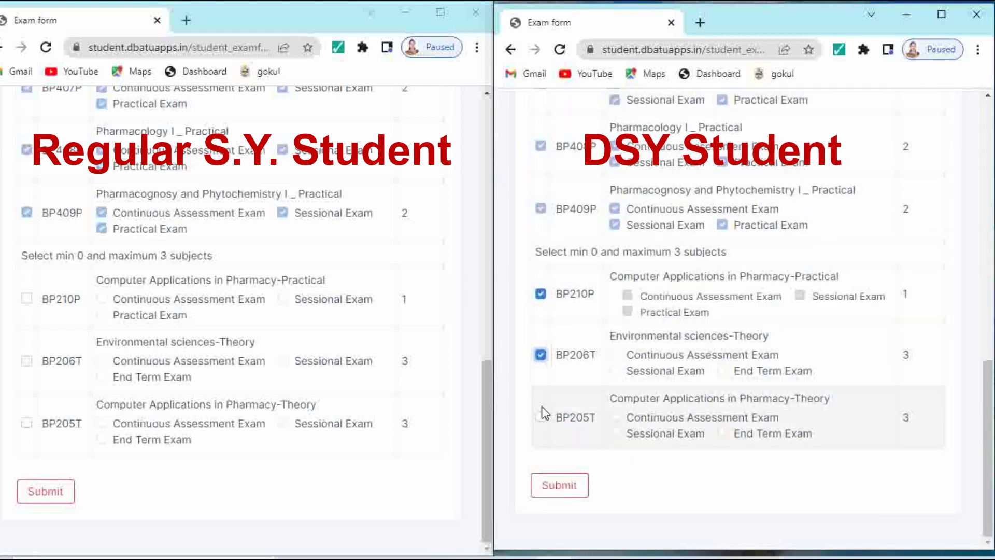
{"action": "left_click", "coordinate": [540, 417]}
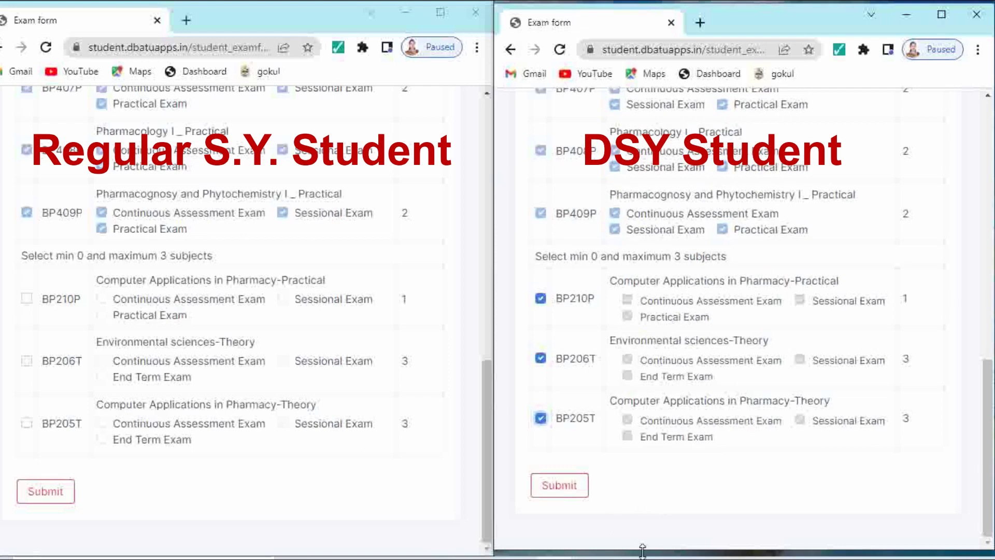
{"action": "left_click_drag", "start_coordinate": [643, 549], "coordinate": [643, 554]}
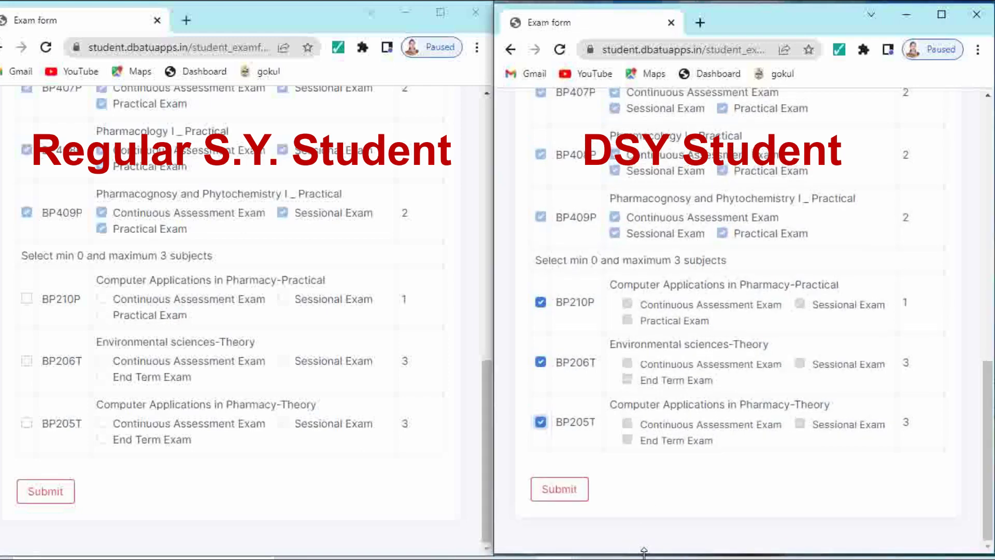
{"action": "left_click_drag", "start_coordinate": [643, 550], "coordinate": [652, 552]}
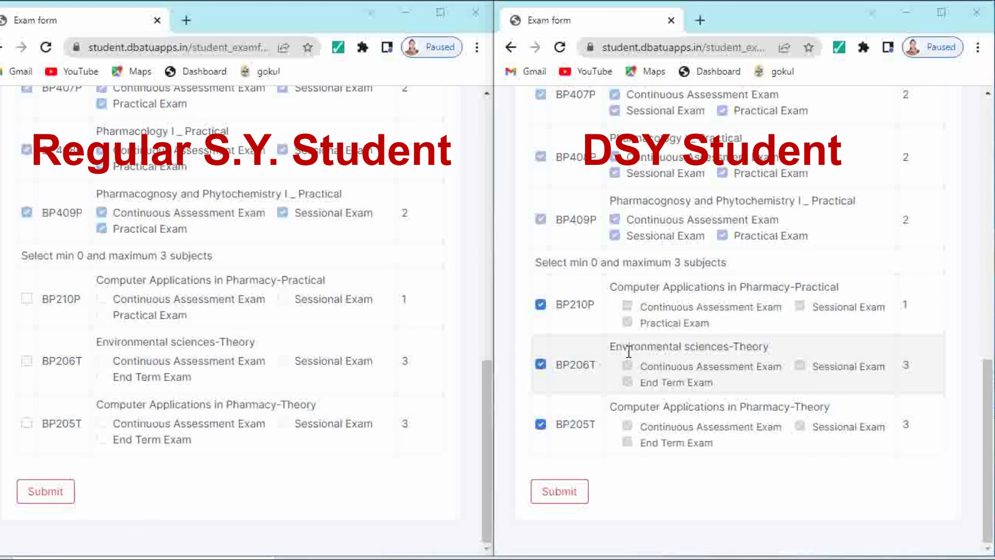
Submit the DSY and regular students' exam forms and dismiss the DSY fee summary
{"action": "left_click", "coordinate": [571, 491]}
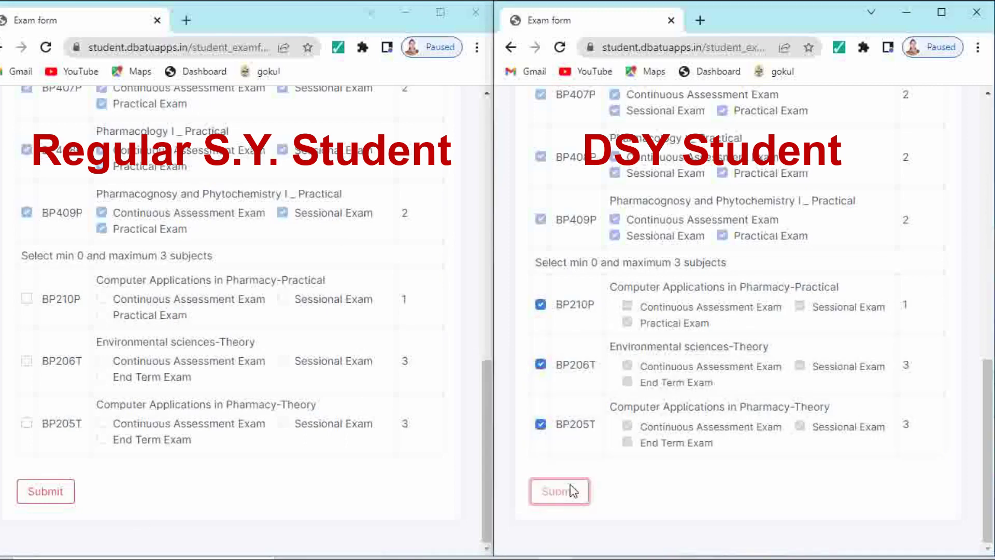
{"action": "left_click", "coordinate": [56, 499]}
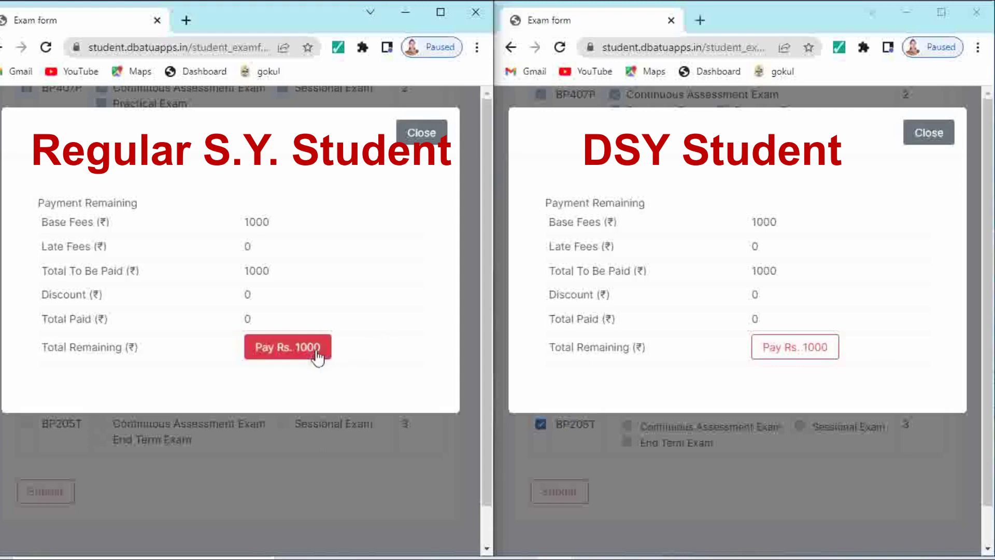
{"action": "left_click", "coordinate": [928, 133]}
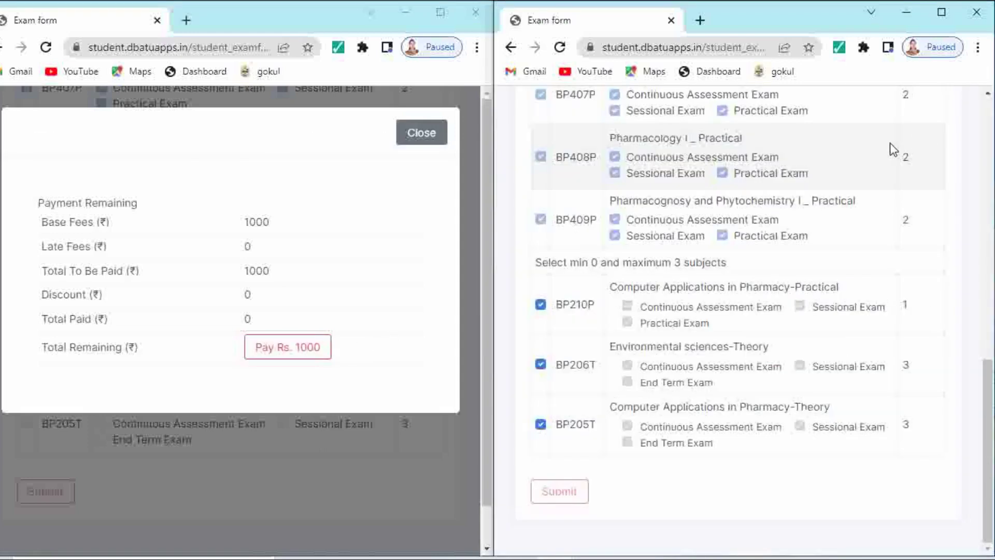
Bring up the regular student's window and start paying the Rs. 1000 exam fee online
{"action": "left_click", "coordinate": [908, 10]}
{"action": "left_click", "coordinate": [441, 11]}
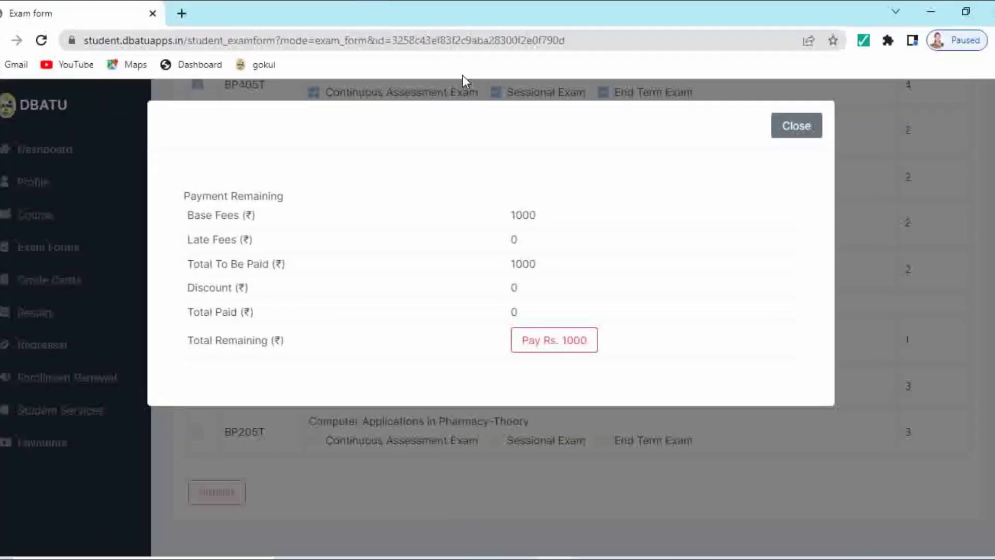
{"action": "left_click", "coordinate": [570, 351]}
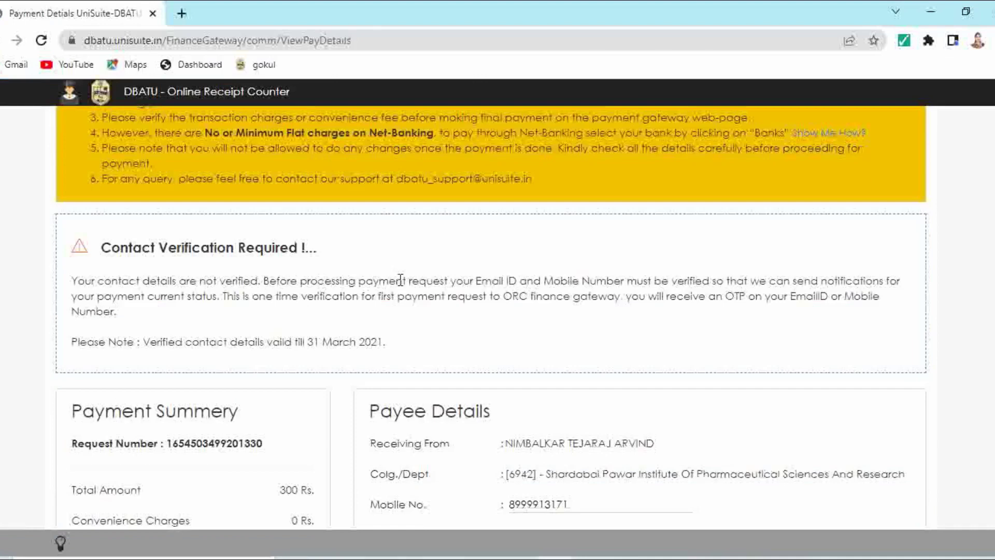
{"action": "scroll", "coordinate": [397, 280], "scroll_direction": "down", "scroll_amount": 4}
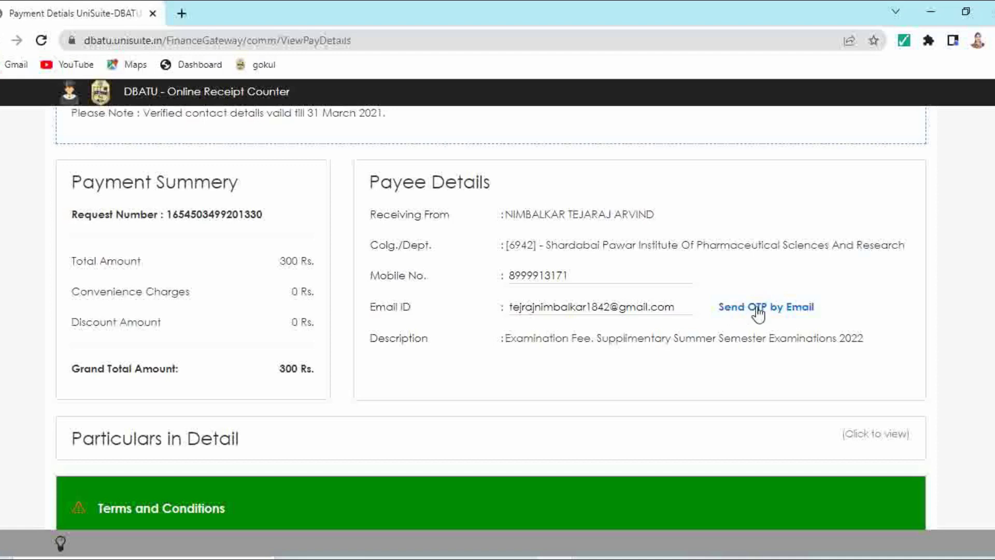
{"action": "left_click", "coordinate": [758, 311]}
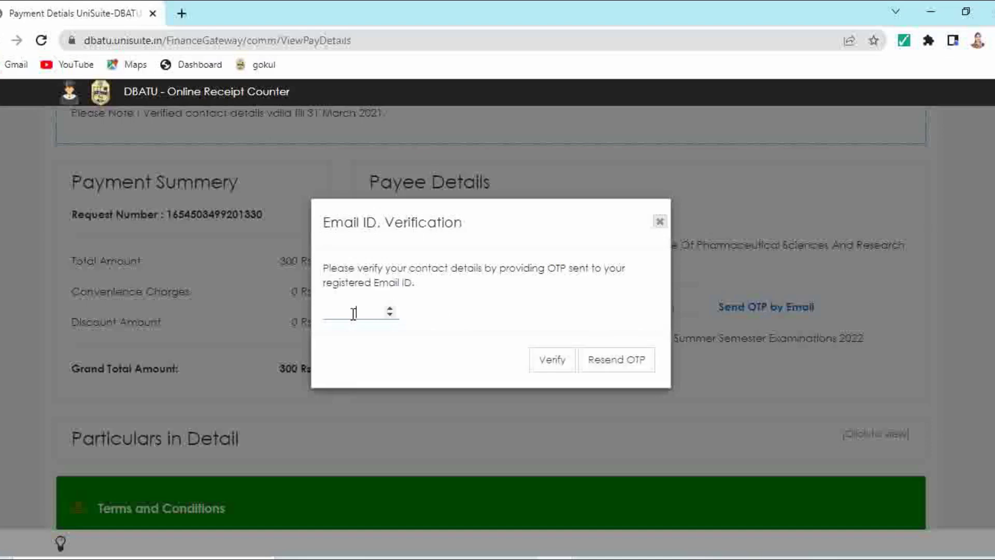
{"action": "left_click", "coordinate": [564, 371]}
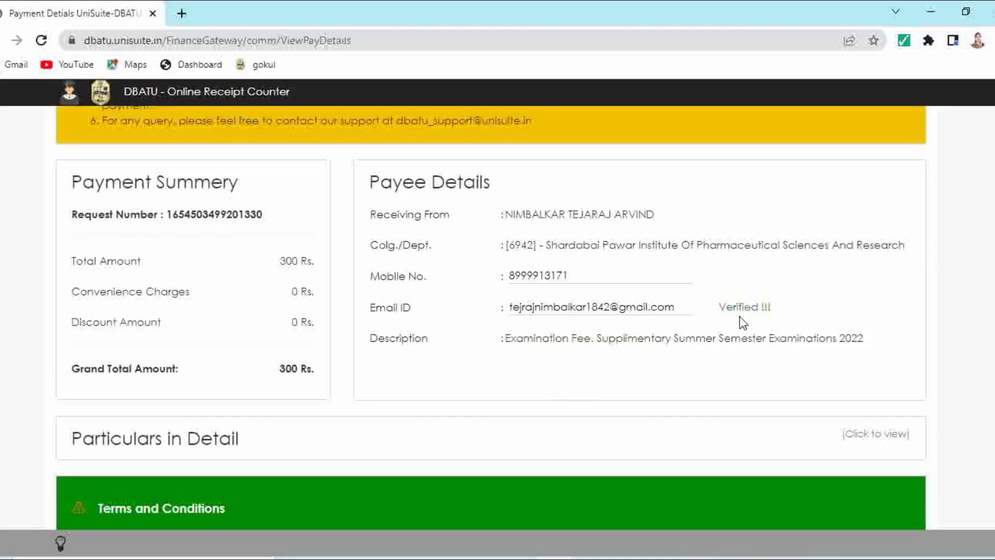
Accept the terms, confirm proceeding to payment, and review the four payment instruction steps
{"action": "scroll", "coordinate": [682, 375], "scroll_direction": "down", "scroll_amount": 1}
{"action": "scroll", "coordinate": [682, 374], "scroll_direction": "down", "scroll_amount": 2}
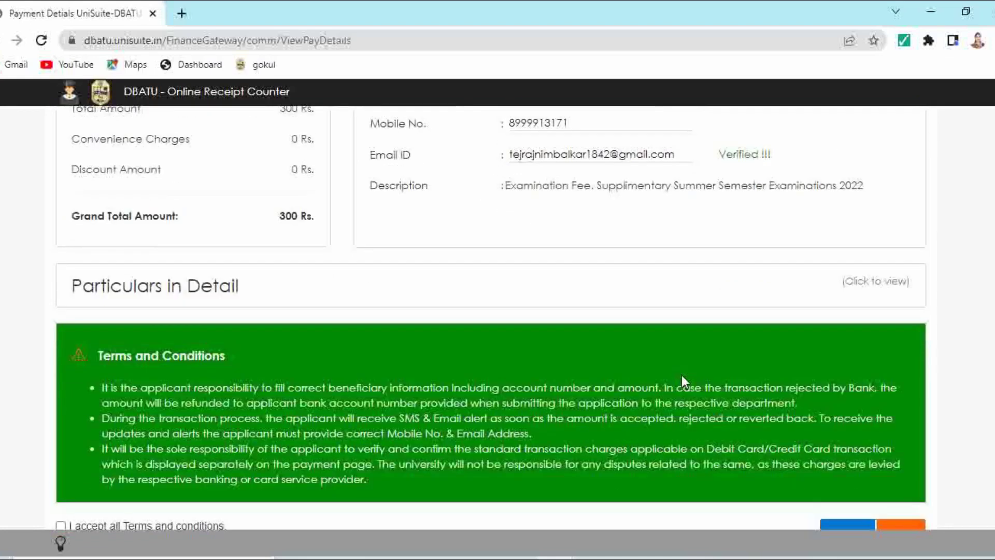
{"action": "scroll", "coordinate": [682, 375], "scroll_direction": "down", "scroll_amount": 3}
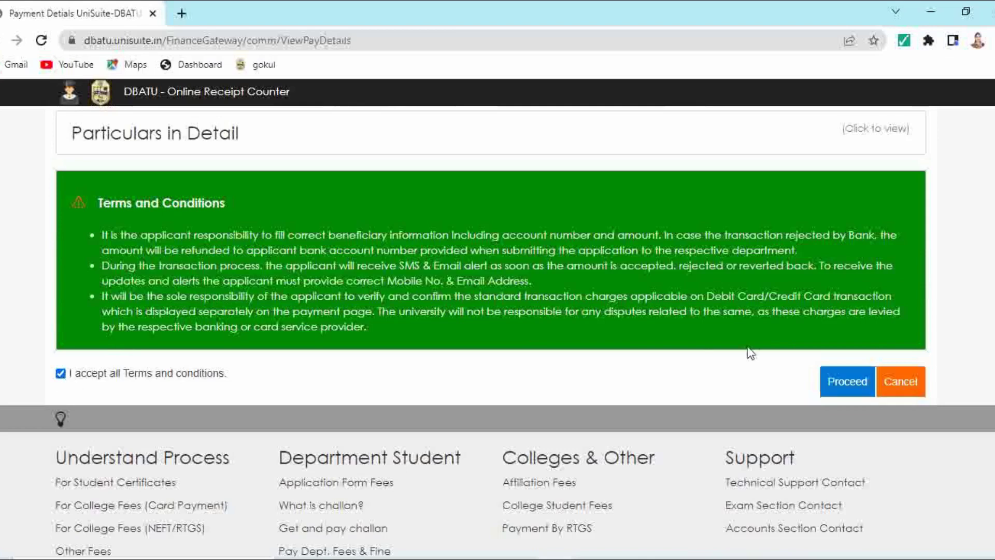
{"action": "left_click", "coordinate": [833, 389]}
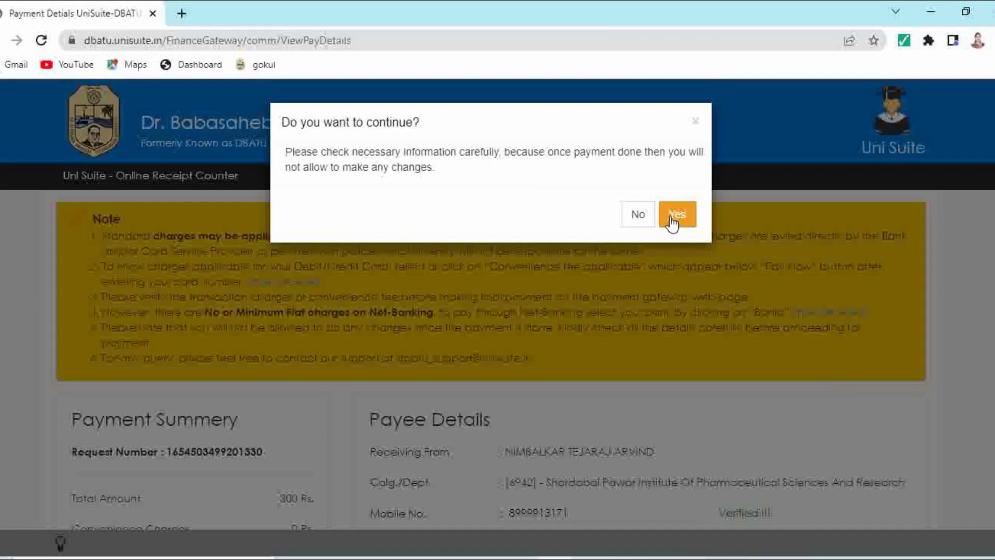
{"action": "left_click", "coordinate": [670, 217]}
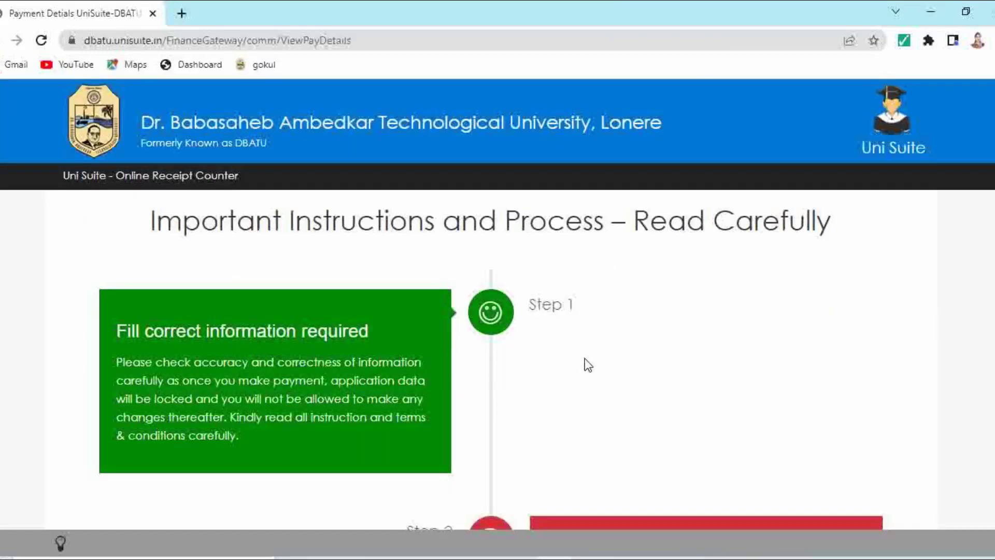
{"action": "scroll", "coordinate": [584, 358], "scroll_direction": "down", "scroll_amount": 5}
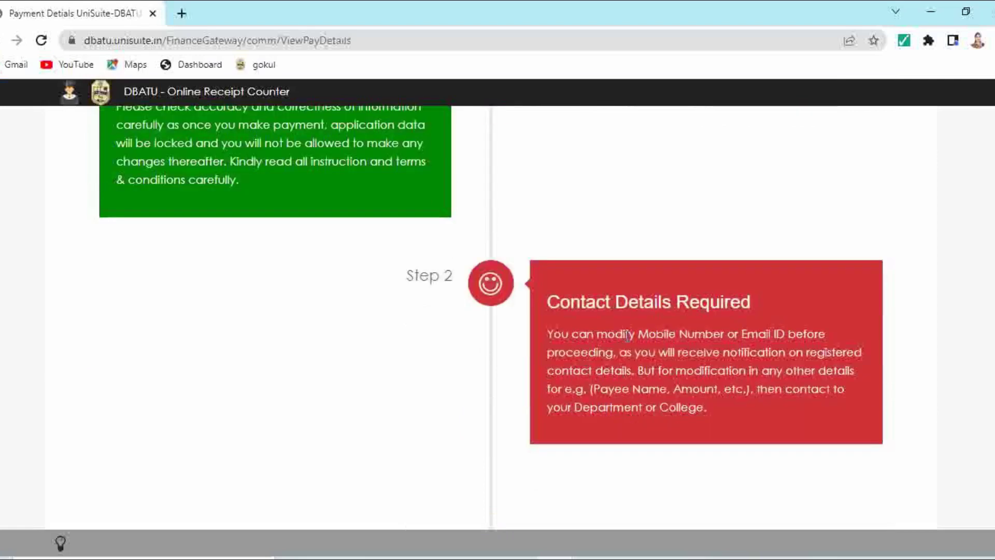
{"action": "scroll", "coordinate": [742, 333], "scroll_direction": "down", "scroll_amount": 5}
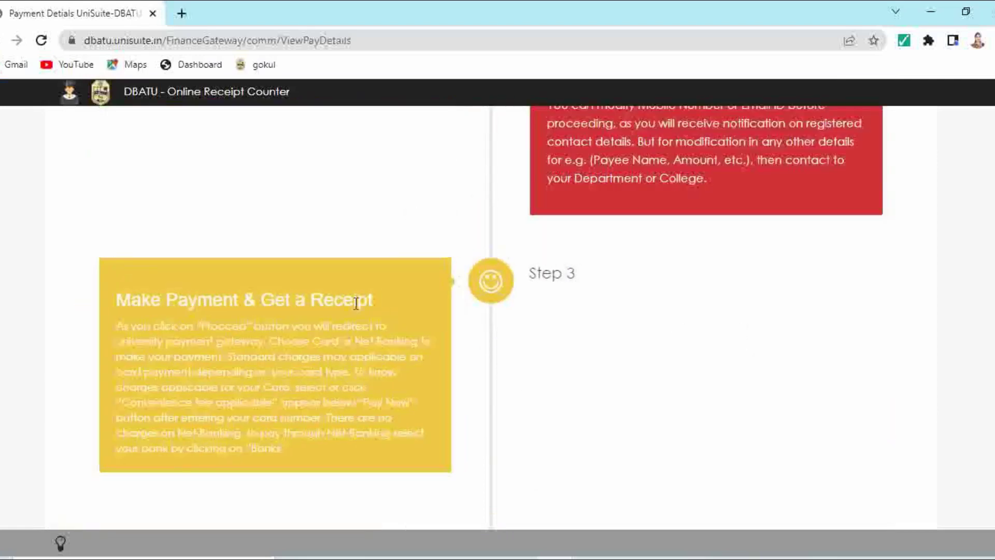
{"action": "scroll", "coordinate": [425, 329], "scroll_direction": "down", "scroll_amount": 4}
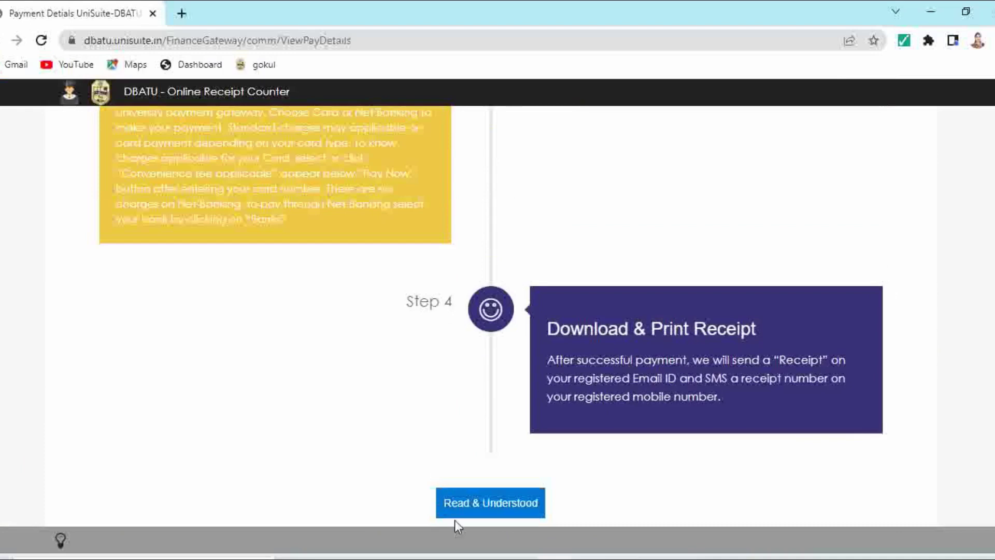
{"action": "left_click", "coordinate": [472, 512]}
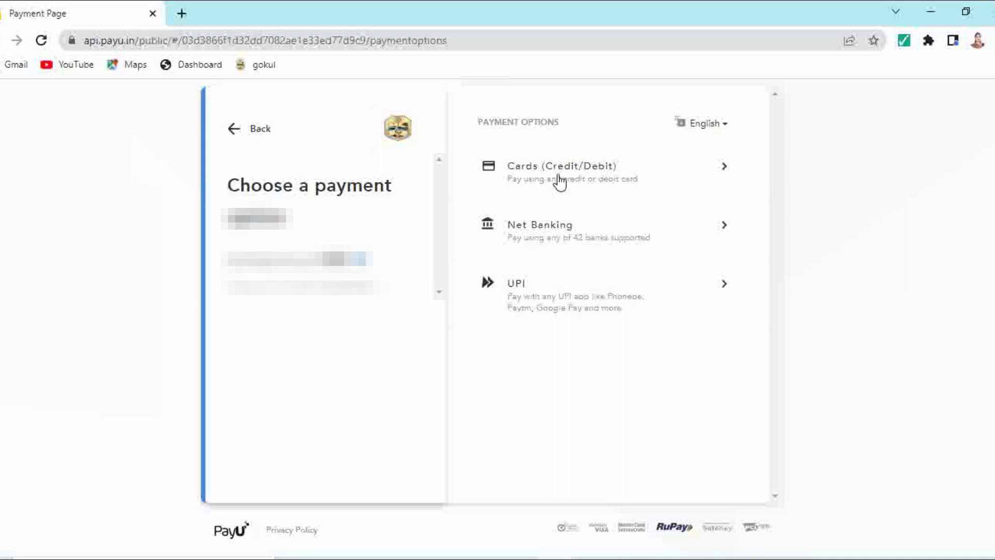
{"action": "left_click", "coordinate": [626, 171]}
{"action": "left_click", "coordinate": [606, 208]}
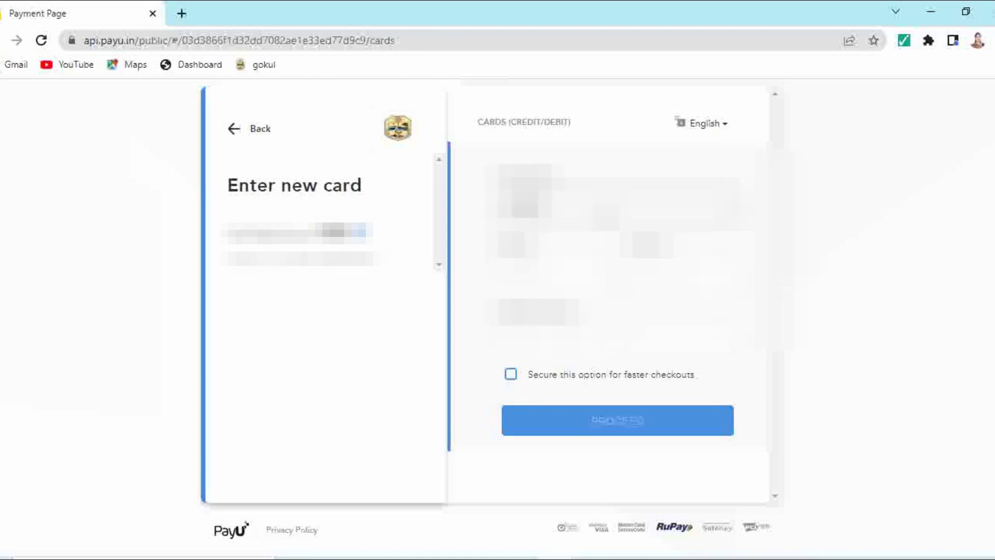
{"action": "type", "text": "4"}
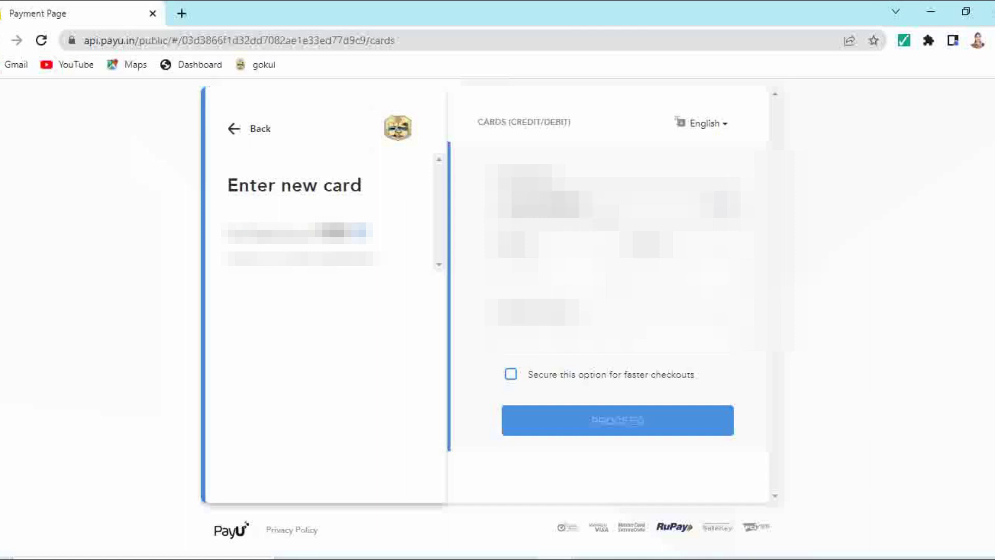
{"action": "type", "text": "1"}
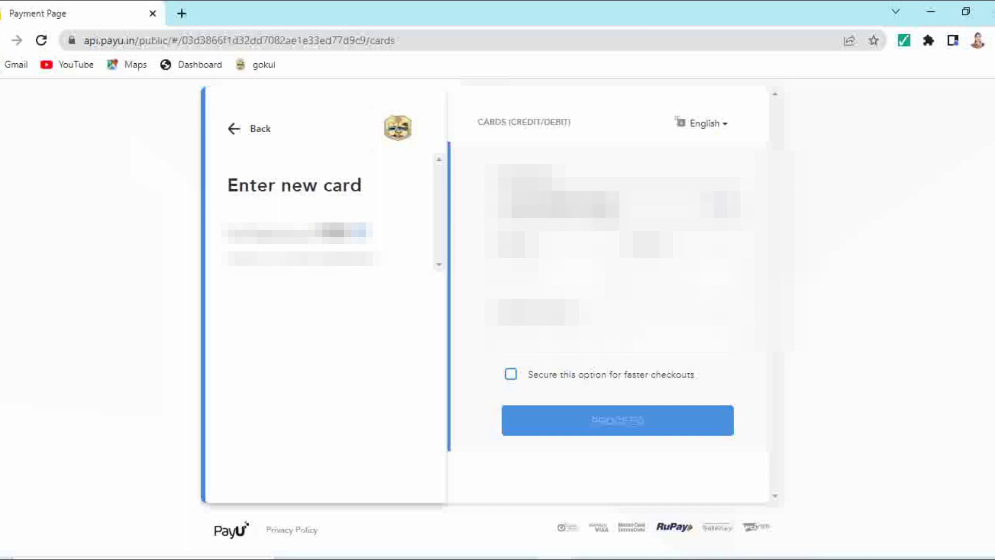
{"action": "type", "text": "1"}
{"action": "type", "text": "1"}
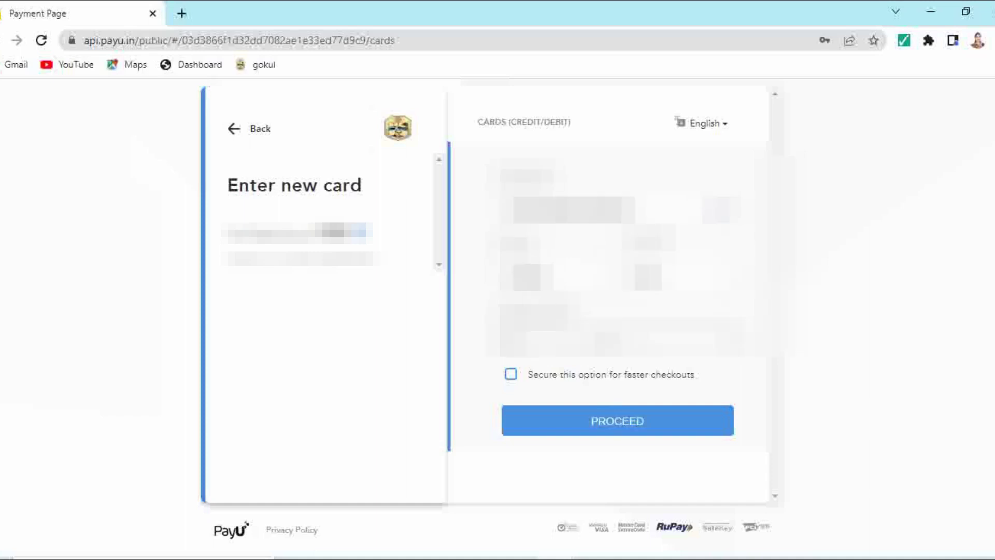
{"action": "key", "text": "Caps_Lock"}
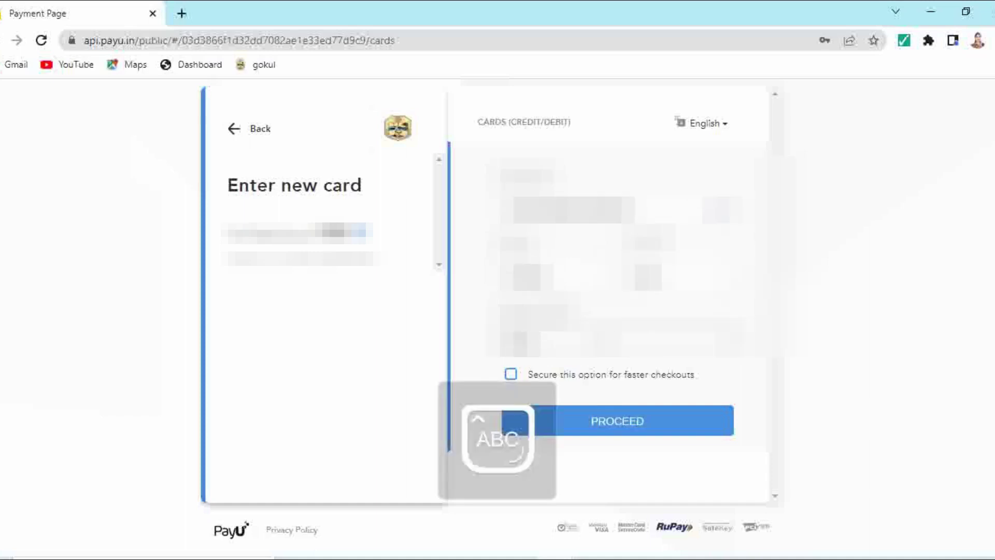
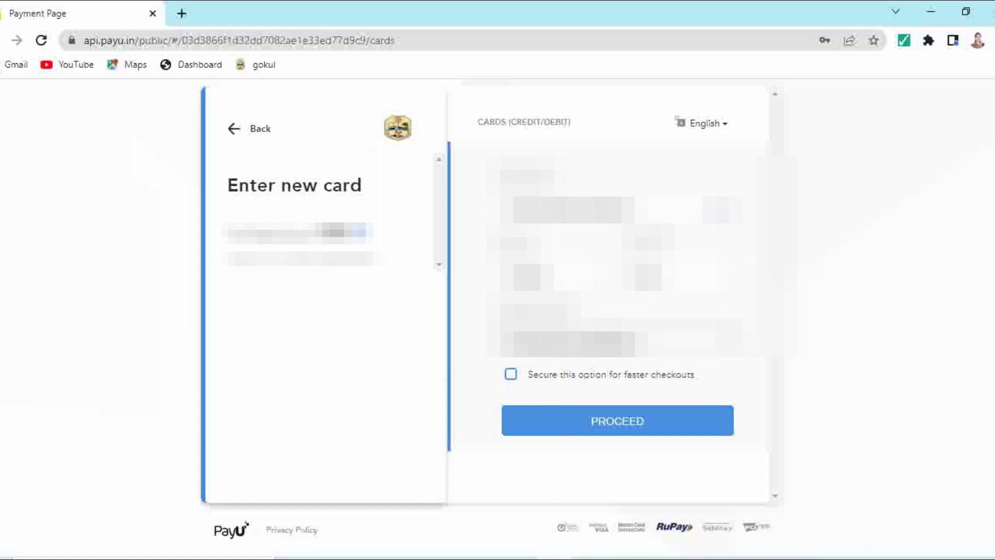
Proceed with the card without saving it, and authorise payment with the bank's OTP
{"action": "left_click", "coordinate": [601, 433]}
{"action": "left_click", "coordinate": [859, 225]}
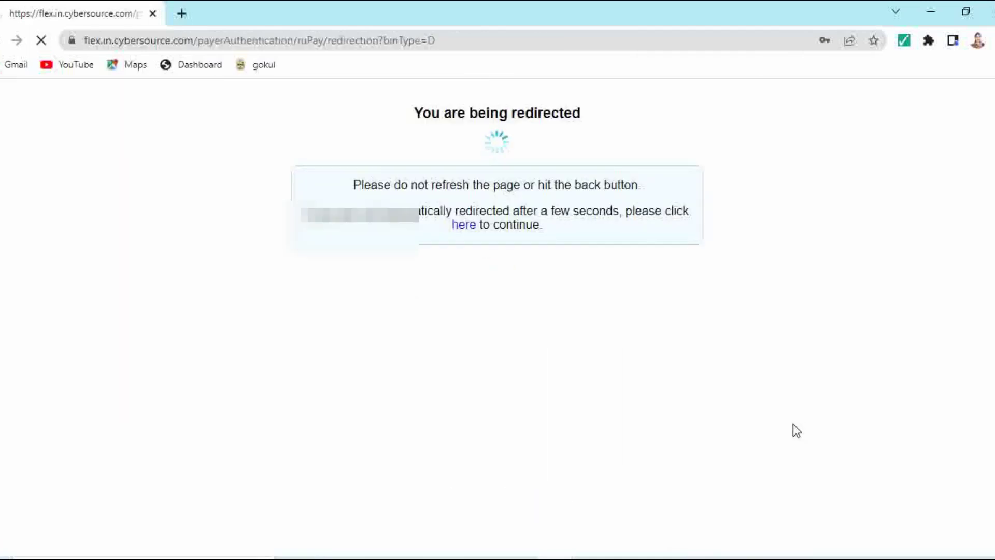
{"action": "left_click", "coordinate": [506, 330]}
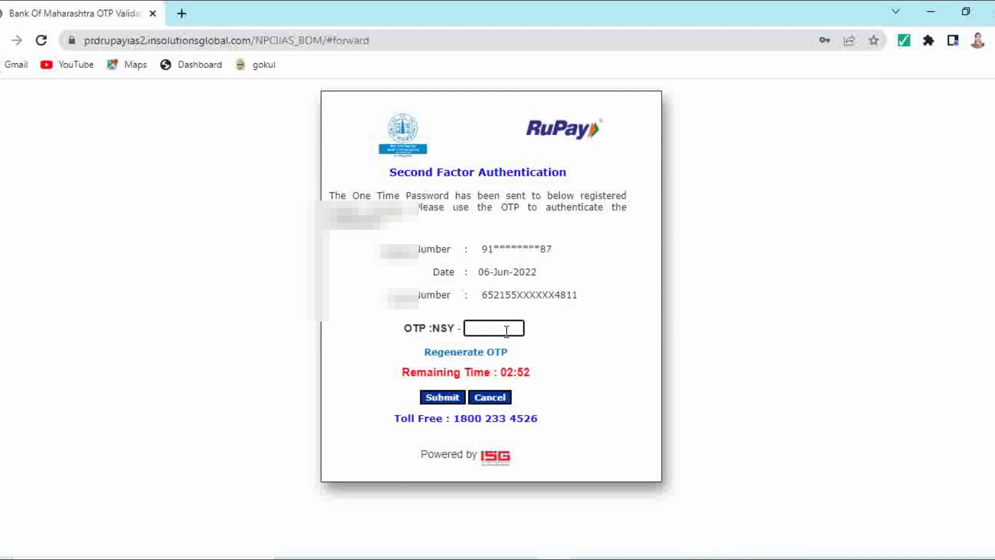
{"action": "type", "text": "**"}
{"action": "type", "text": "***"}
{"action": "type", "text": "*"}
{"action": "left_click", "coordinate": [454, 397]}
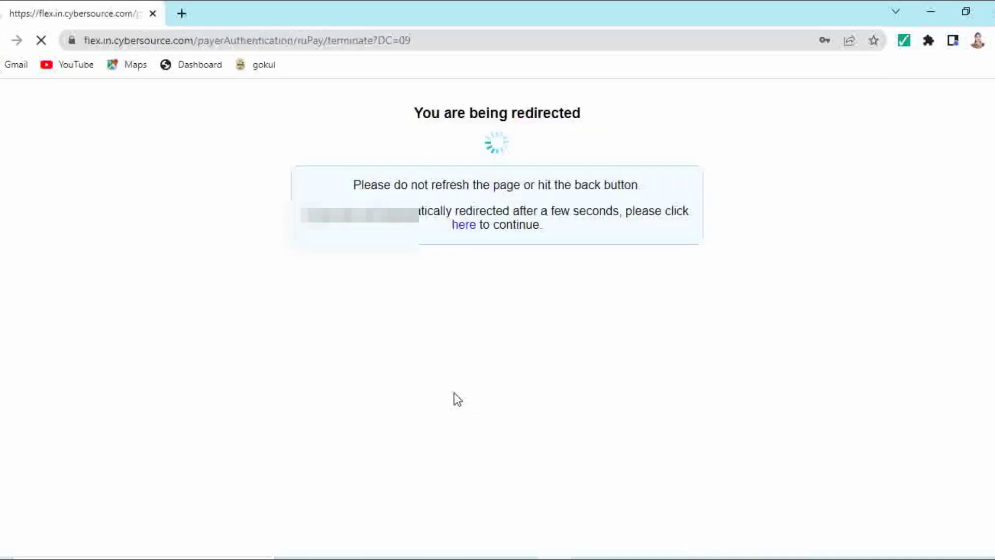